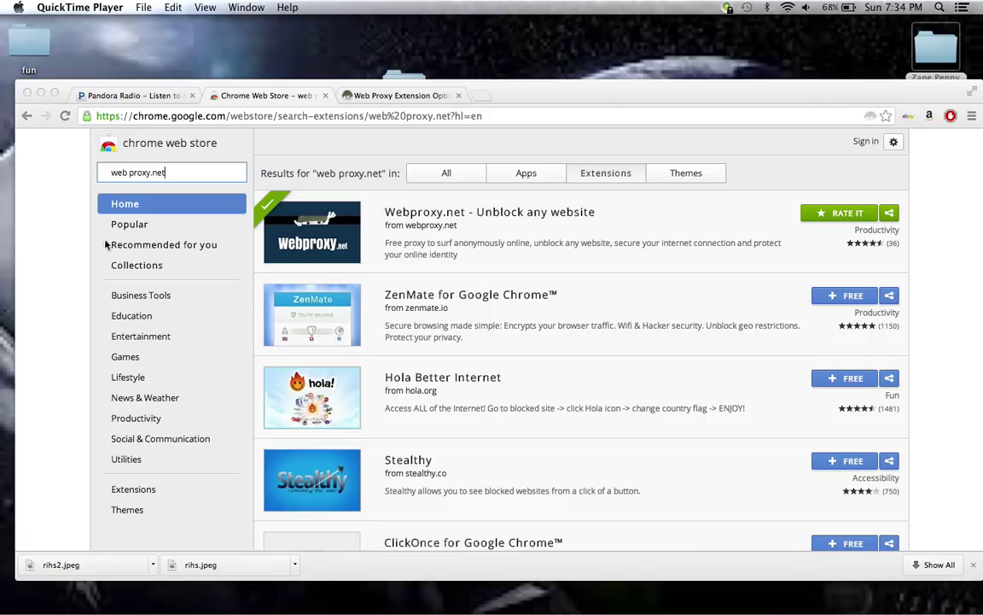
Reload the Chrome Web Store search results page
left_click(188, 176)
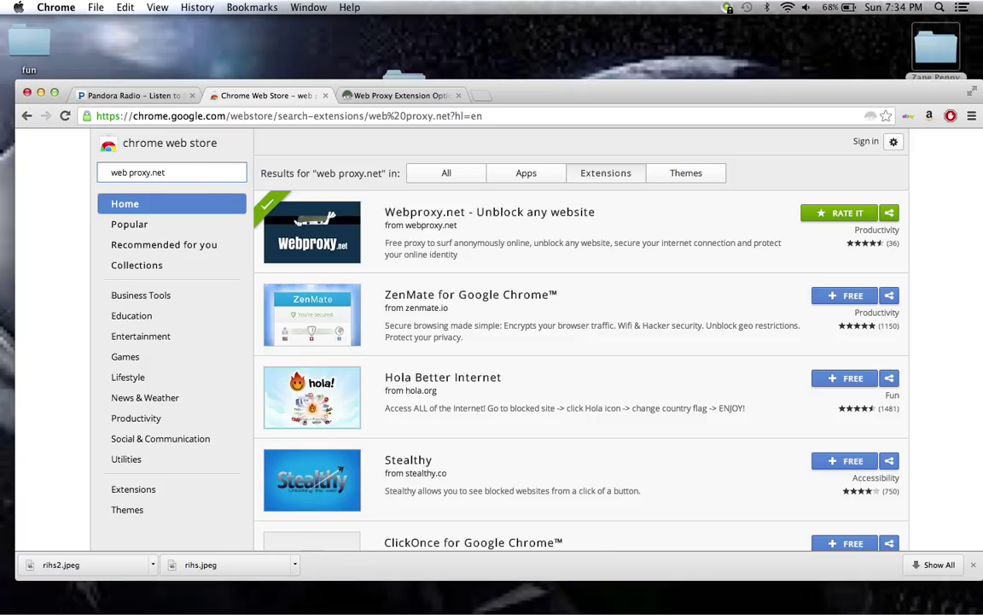
key("Return")
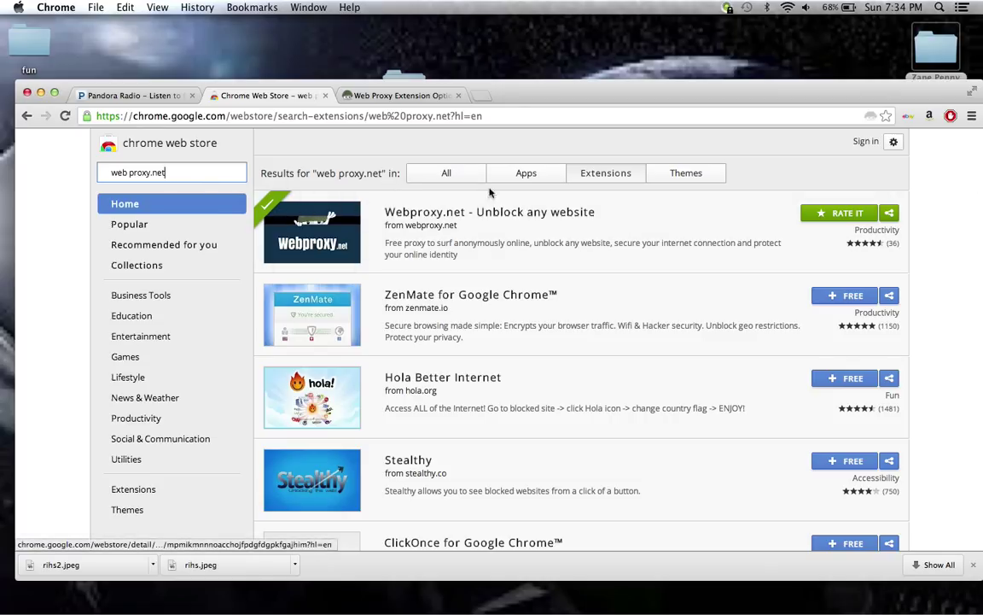
left_click(611, 175)
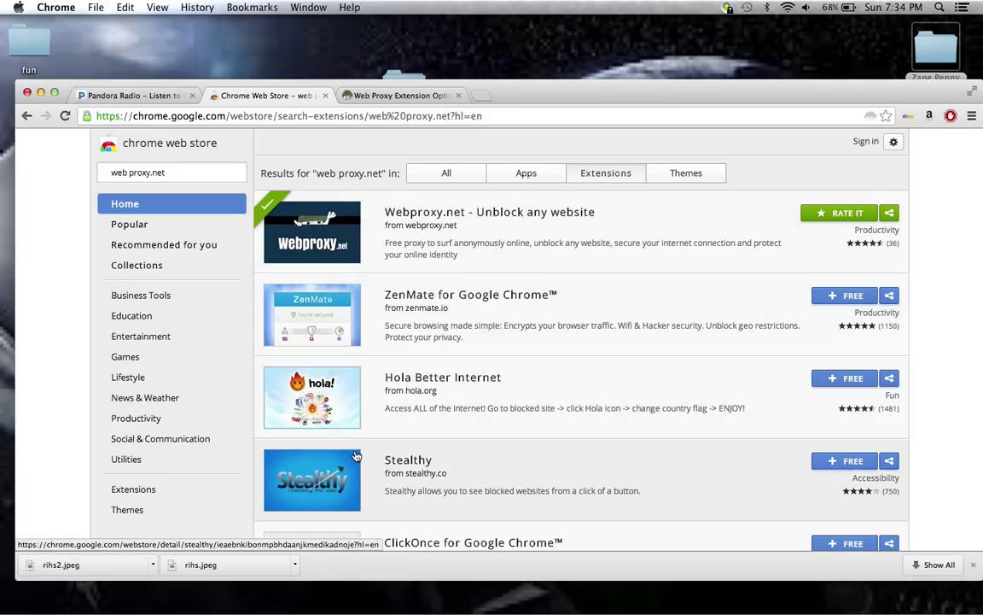
scroll(354, 384, "down", 2)
scroll(360, 342, "up", 2)
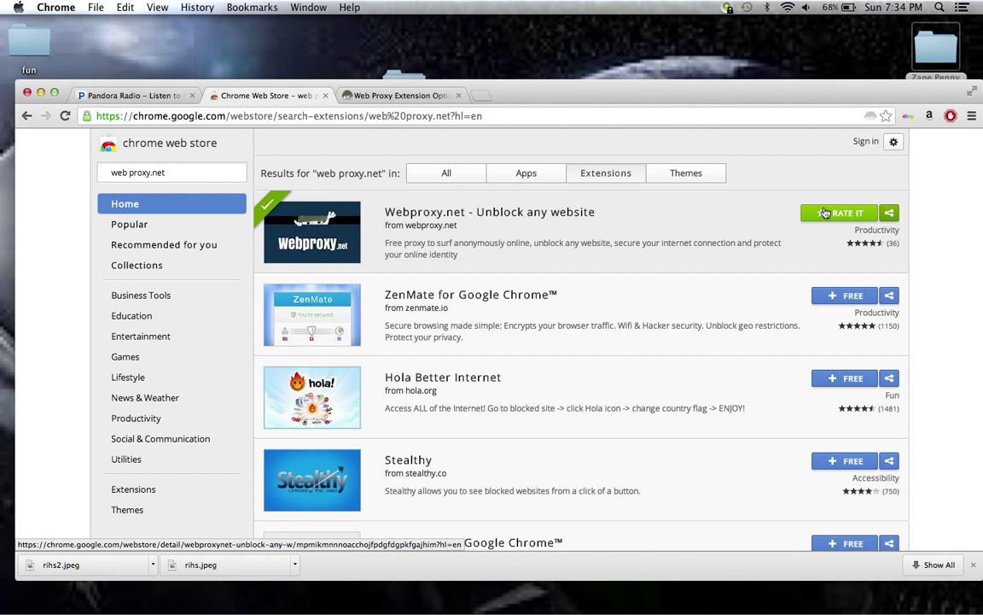
View the Webproxy.net extension's details page, then close it
left_click(480, 209)
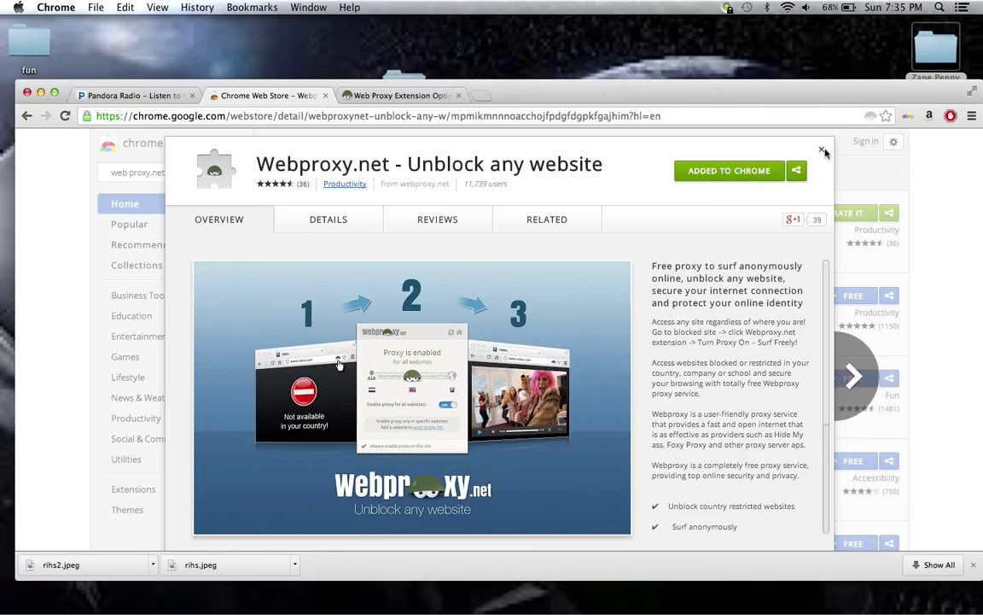
left_click(822, 149)
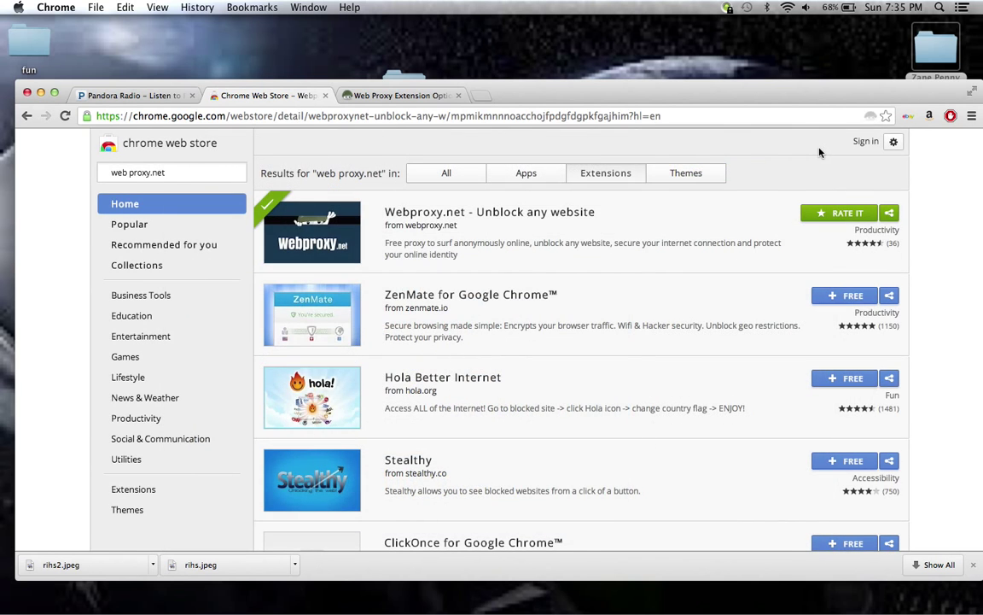
left_click(887, 62)
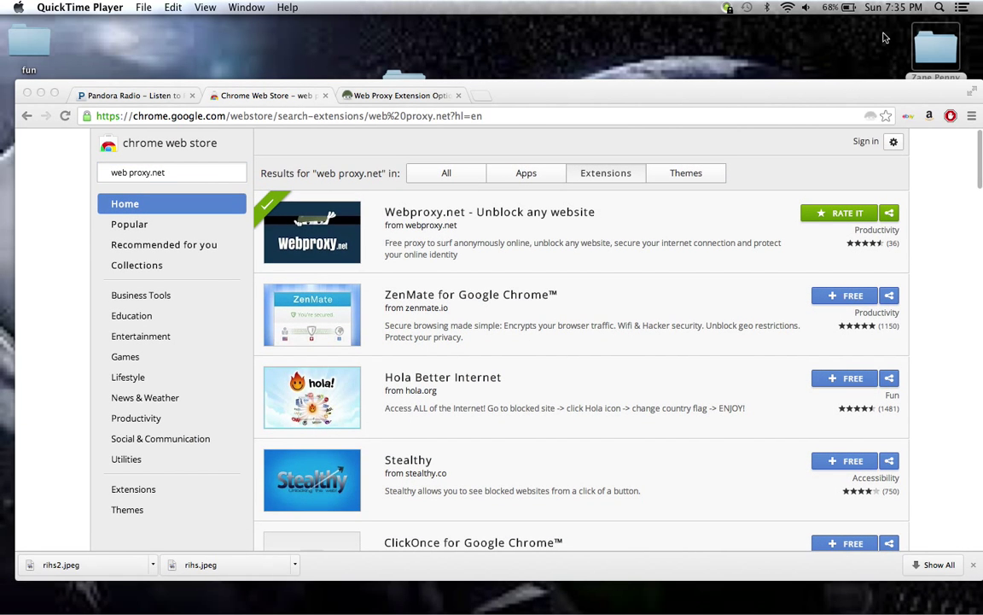
left_click(853, 118)
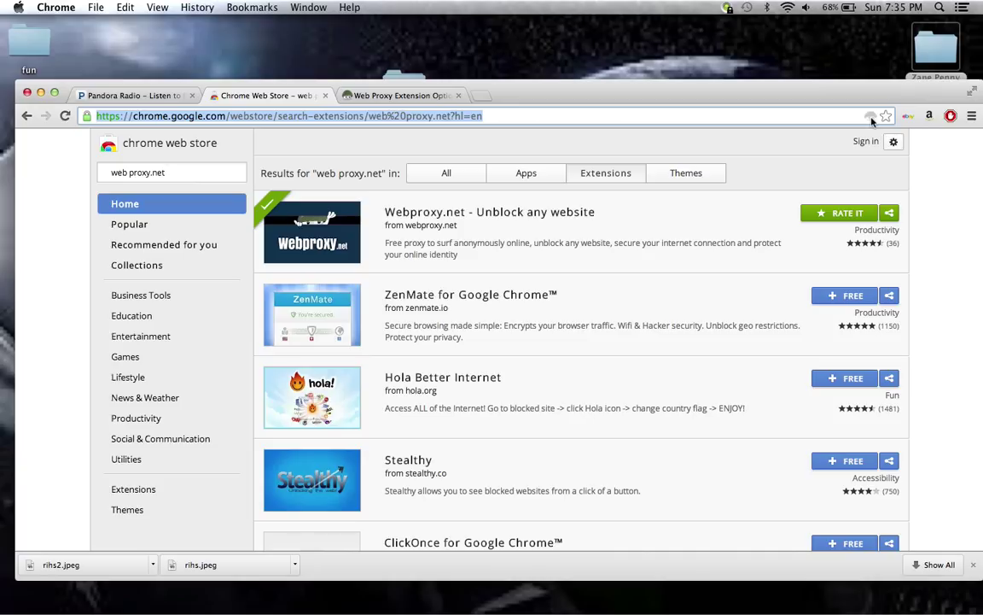
Turn Webproxy.net's proxy for all websites on, then back to specific websites only
left_click(871, 117)
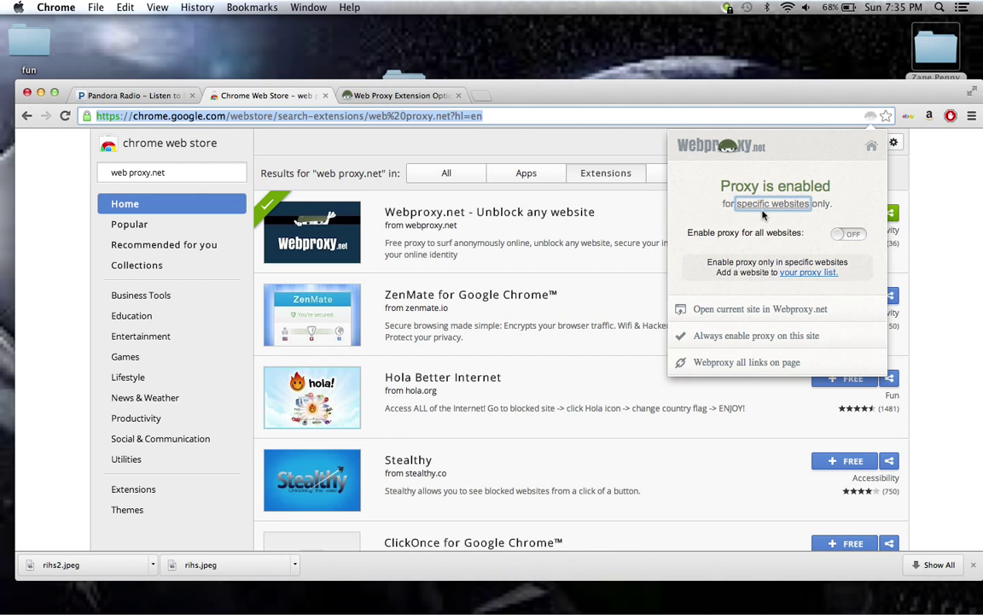
left_click(847, 234)
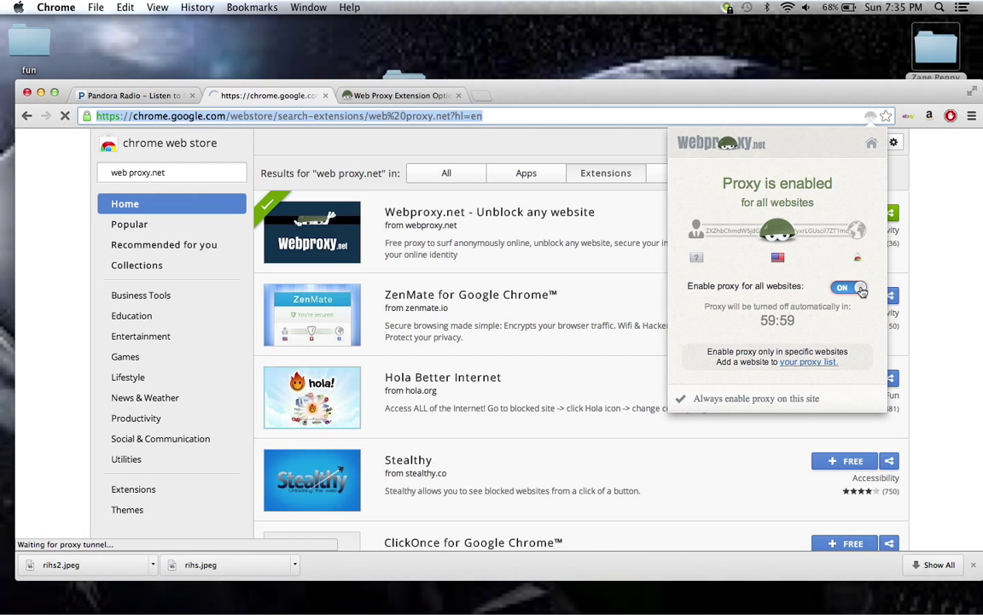
left_click(857, 287)
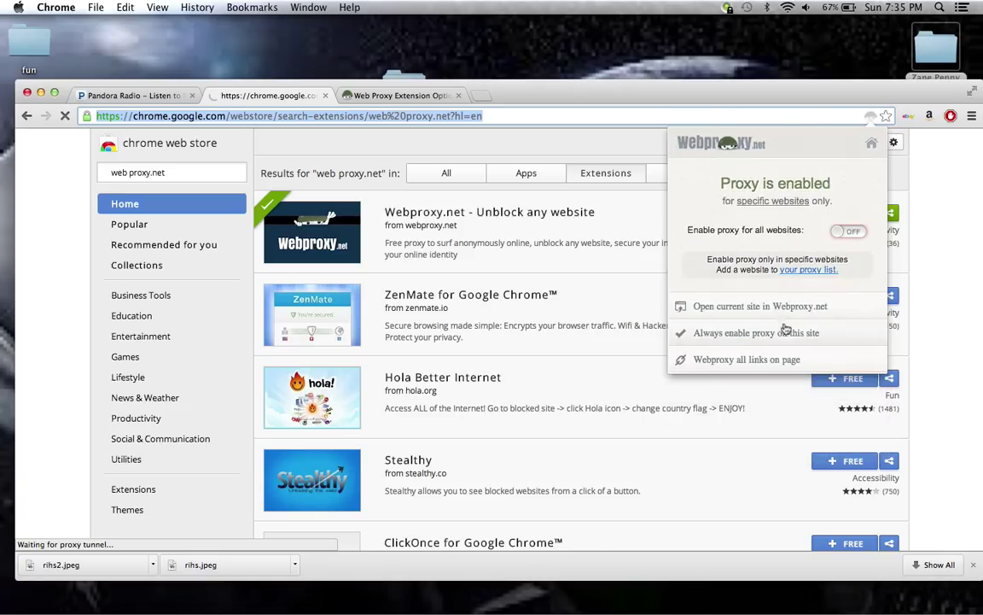
Remove twitter.com from Webproxy.net's proxied-sites list and open a new tab
left_click(820, 273)
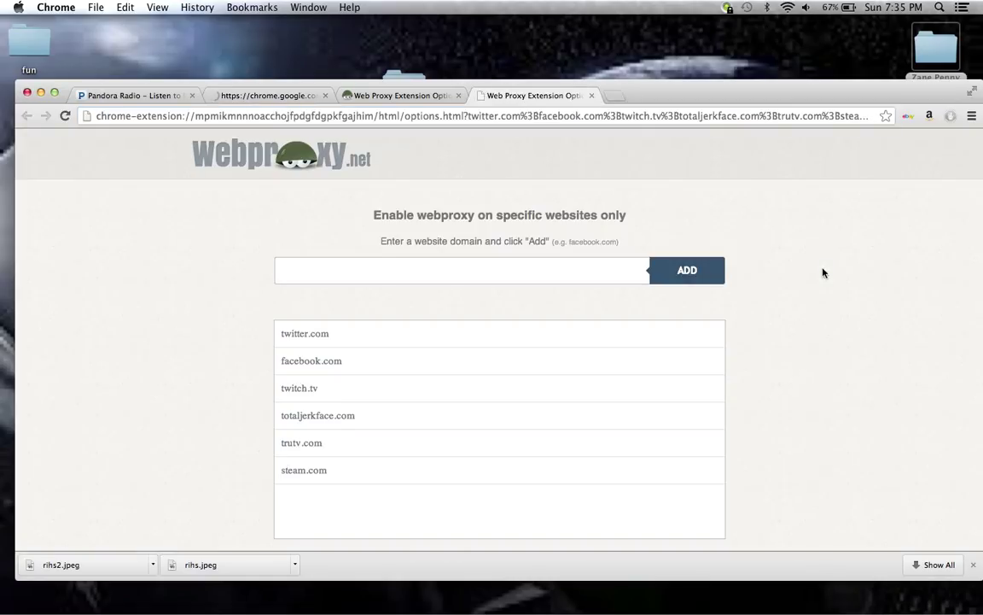
left_click(508, 266)
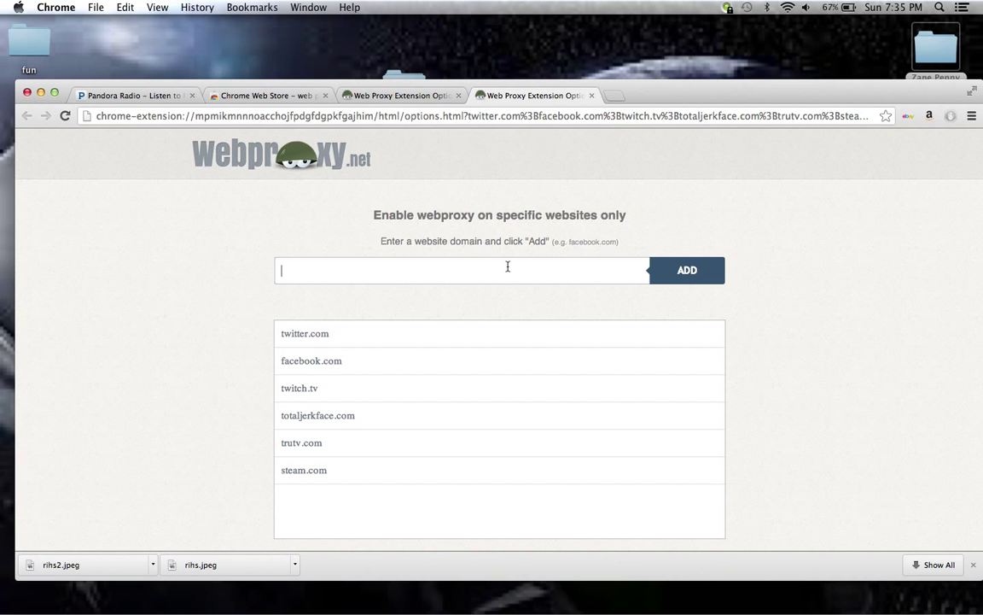
left_click(415, 333)
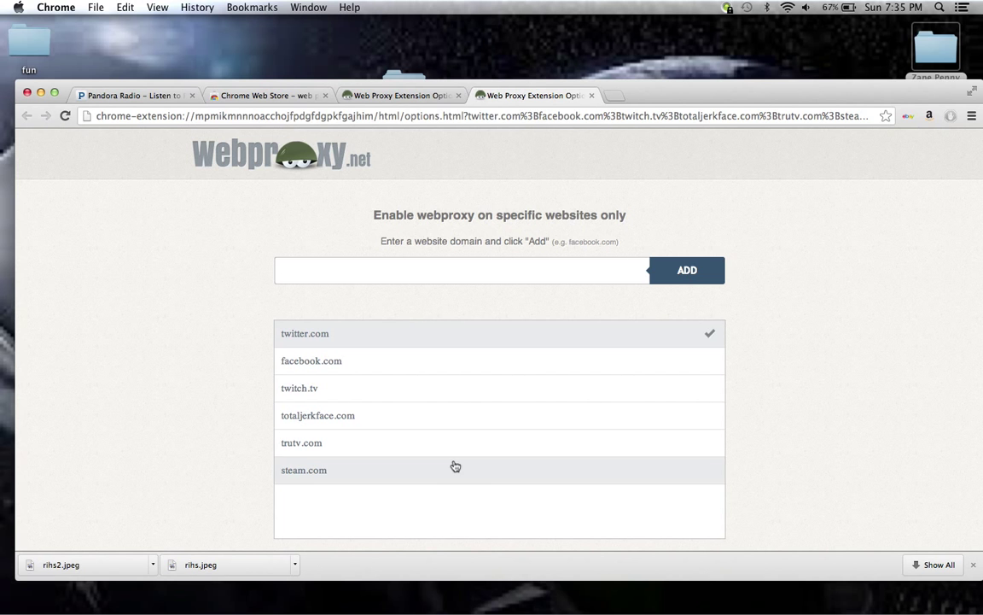
scroll(455, 466, "down", 1)
left_click(452, 536)
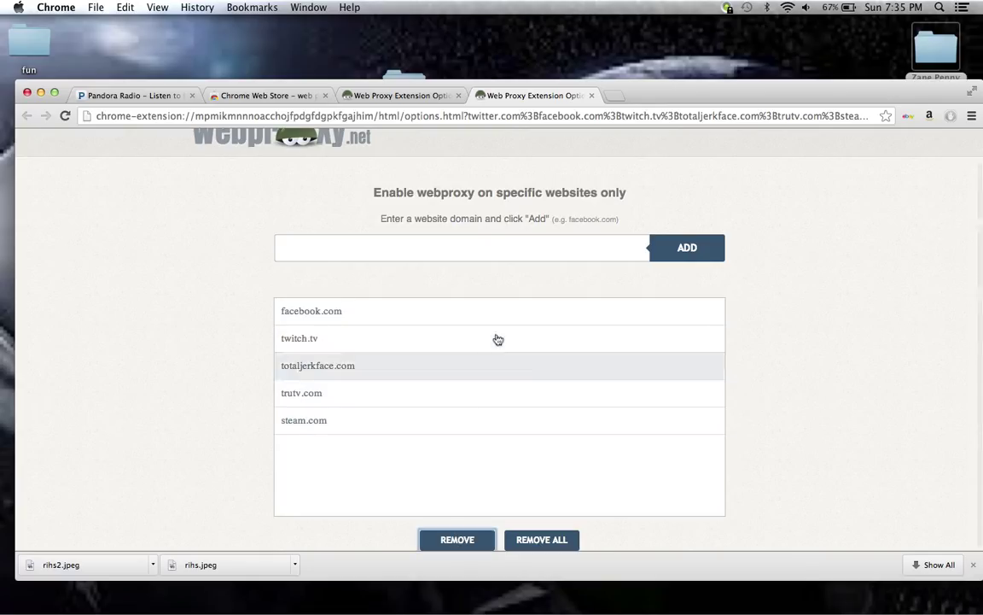
left_click(615, 95)
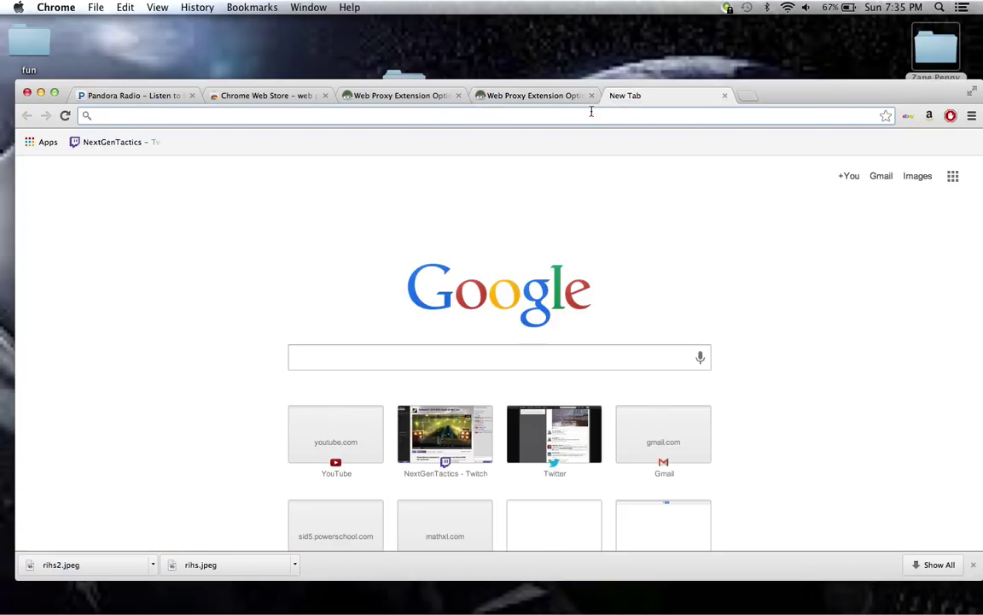
Load twitter.com without the proxy, get a security error, and close that tab
type("twi")
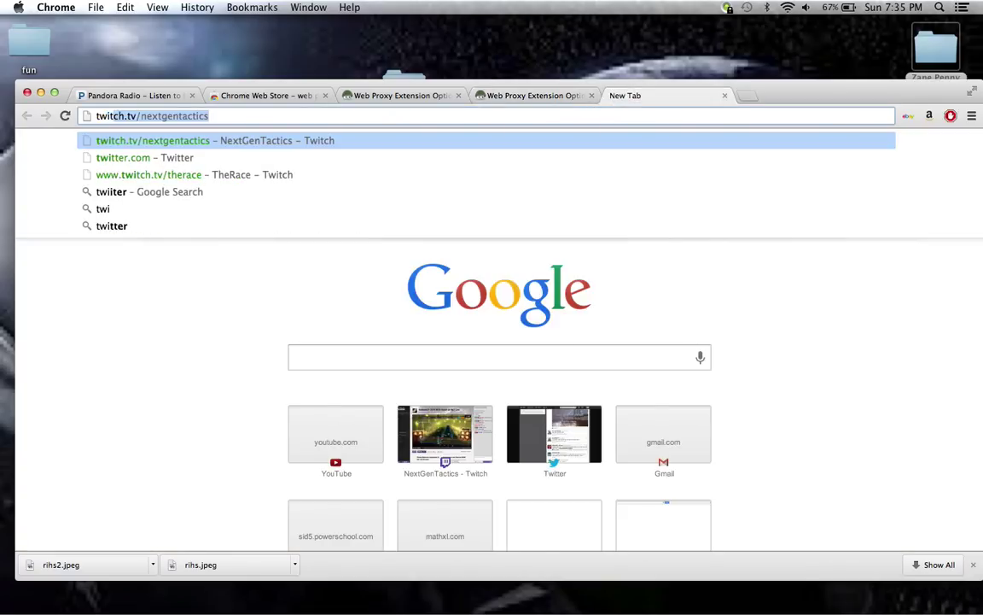
type("ter")
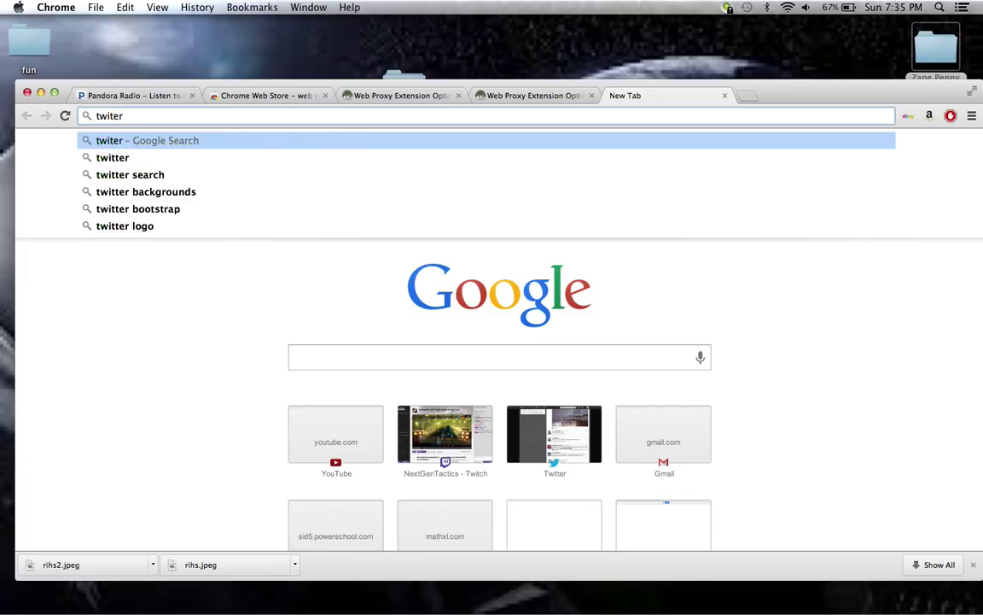
type(".com")
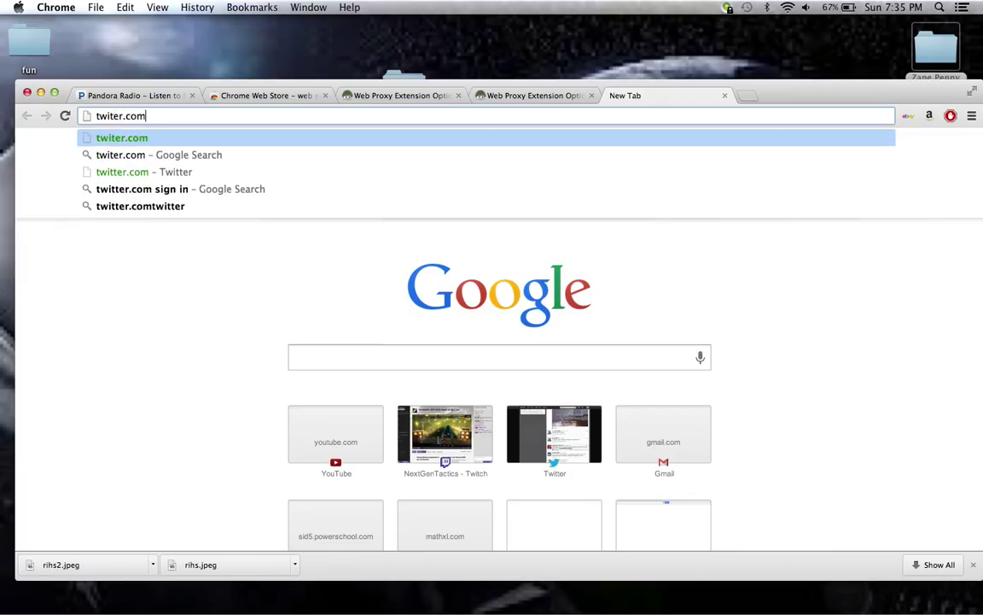
left_click(112, 116)
type("t")
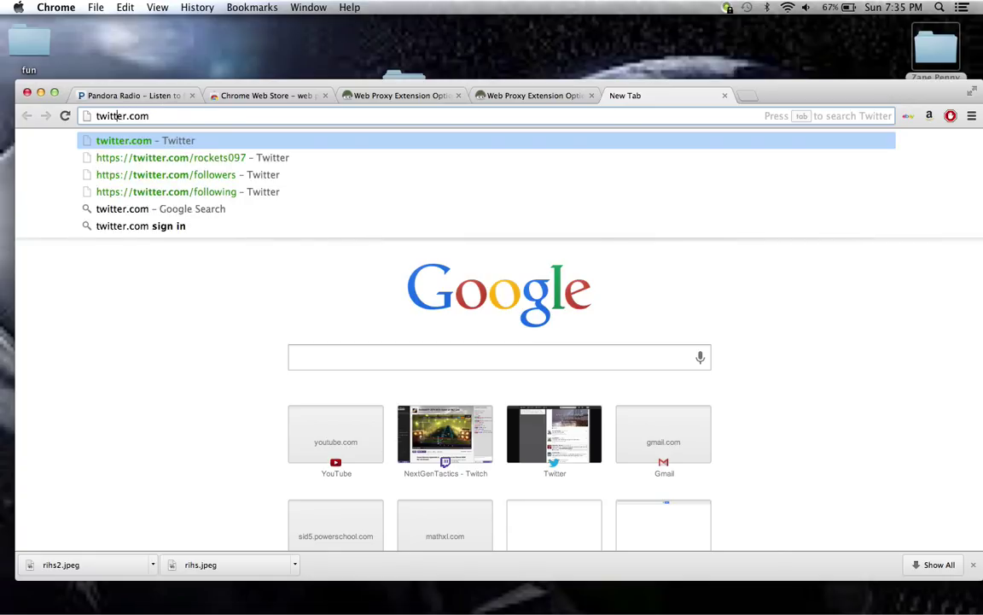
key("Return")
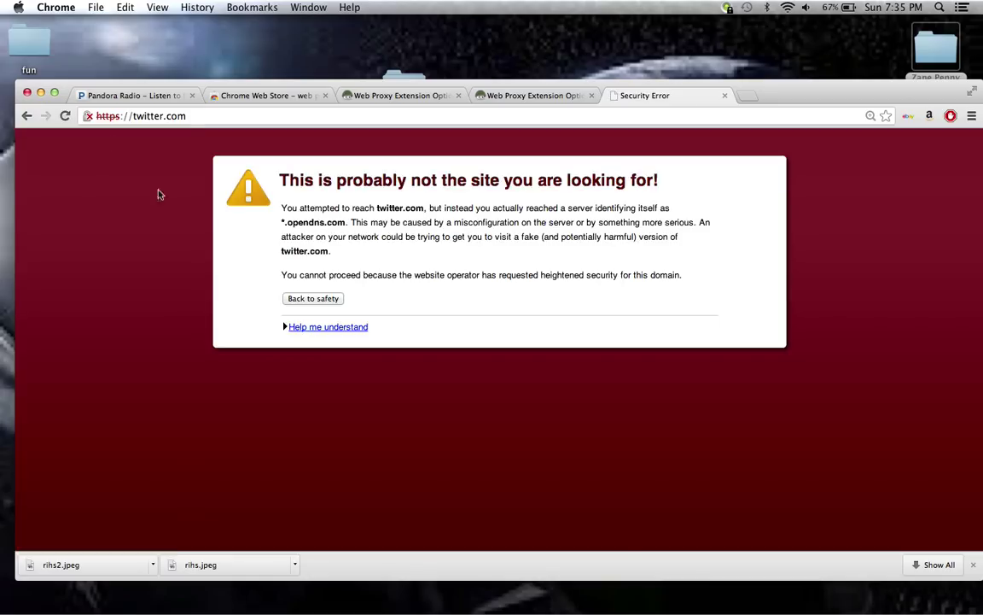
key("super+w")
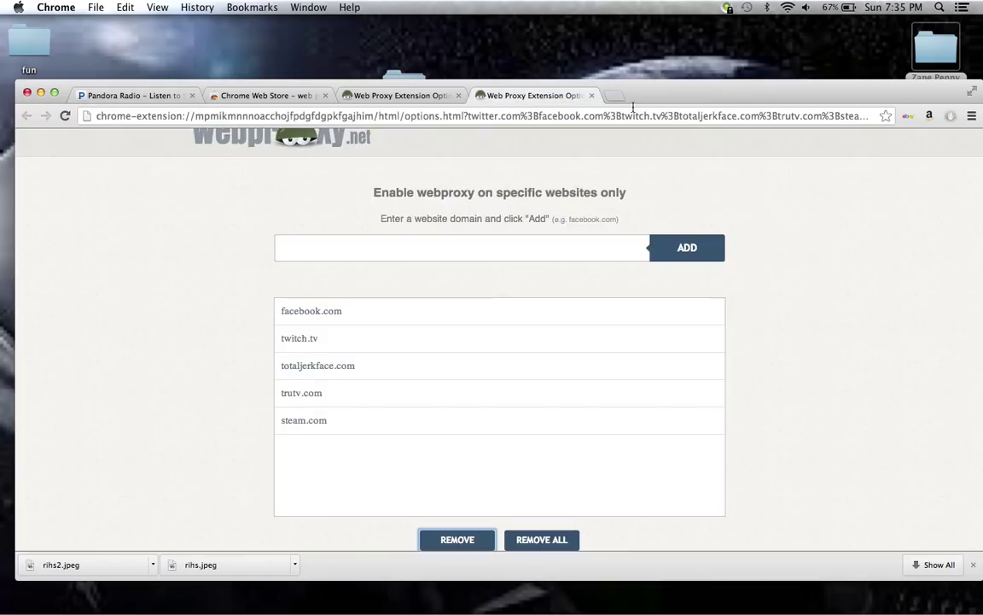
Add twitter.com to Webproxy.net's proxied-sites list
left_click(533, 248)
type("twitter")
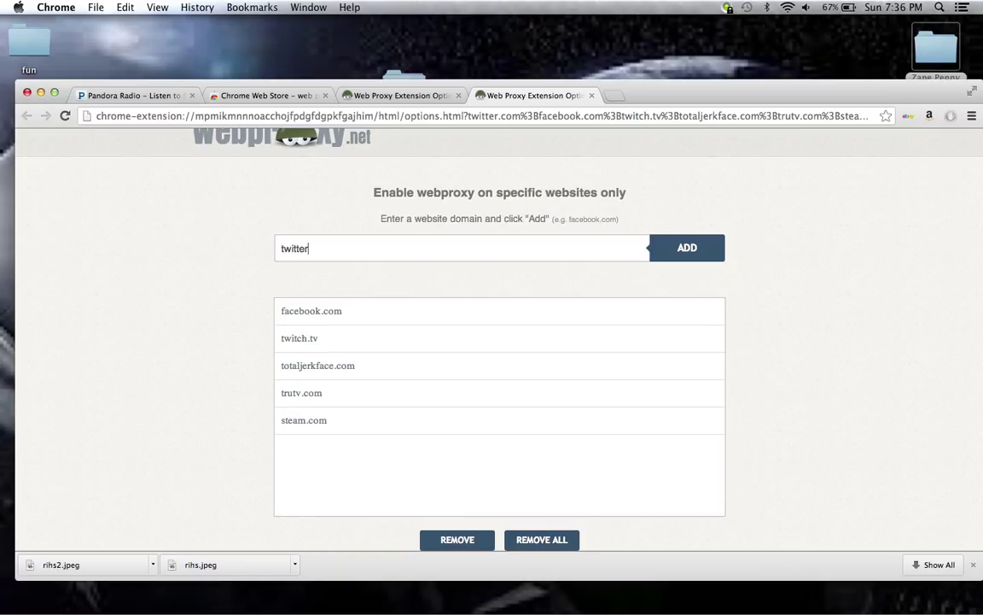
type(".com")
left_click(674, 243)
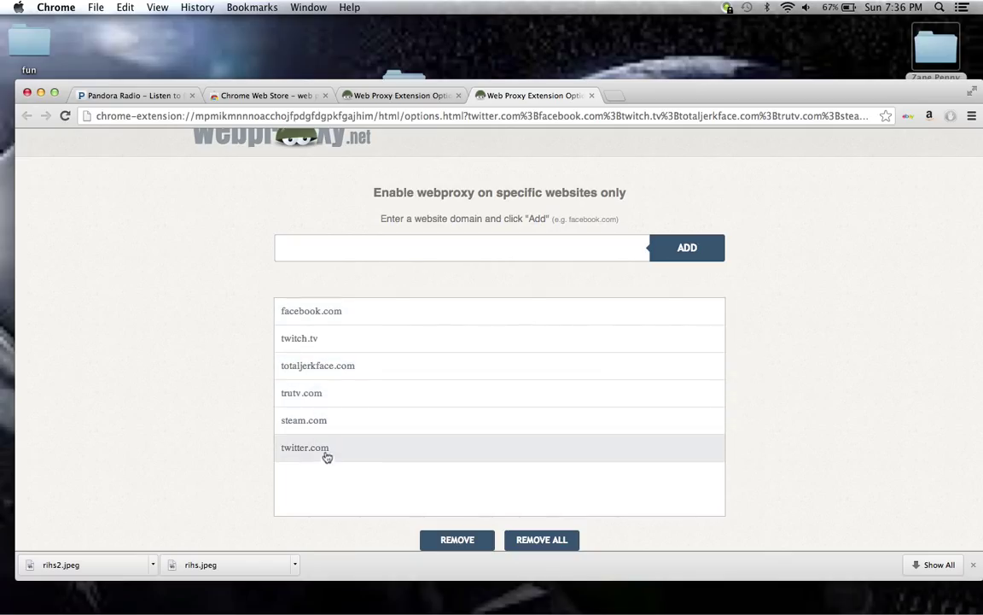
Load twitter.com in a new tab through the proxy
left_click(615, 96)
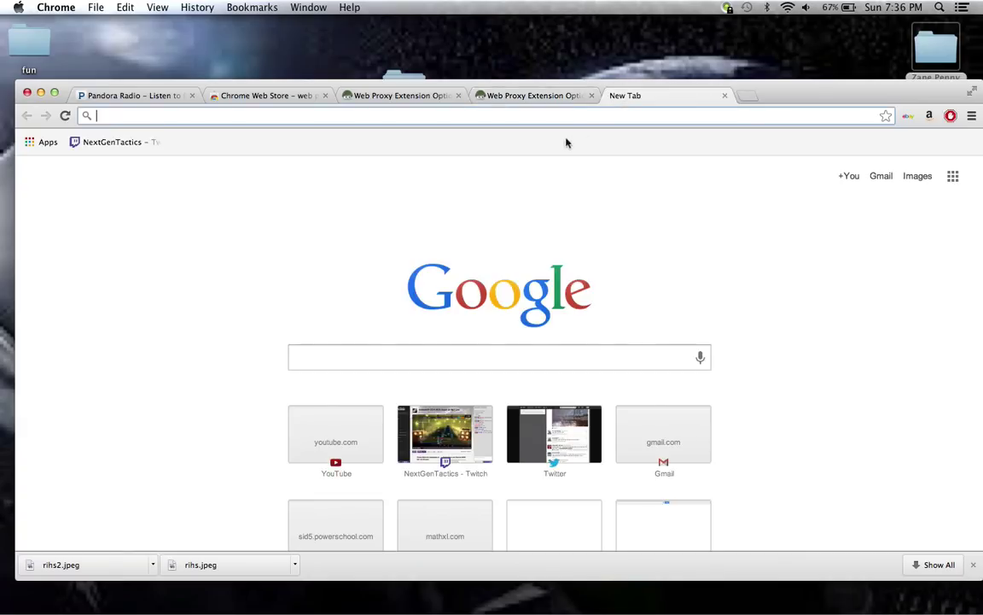
type("twite")
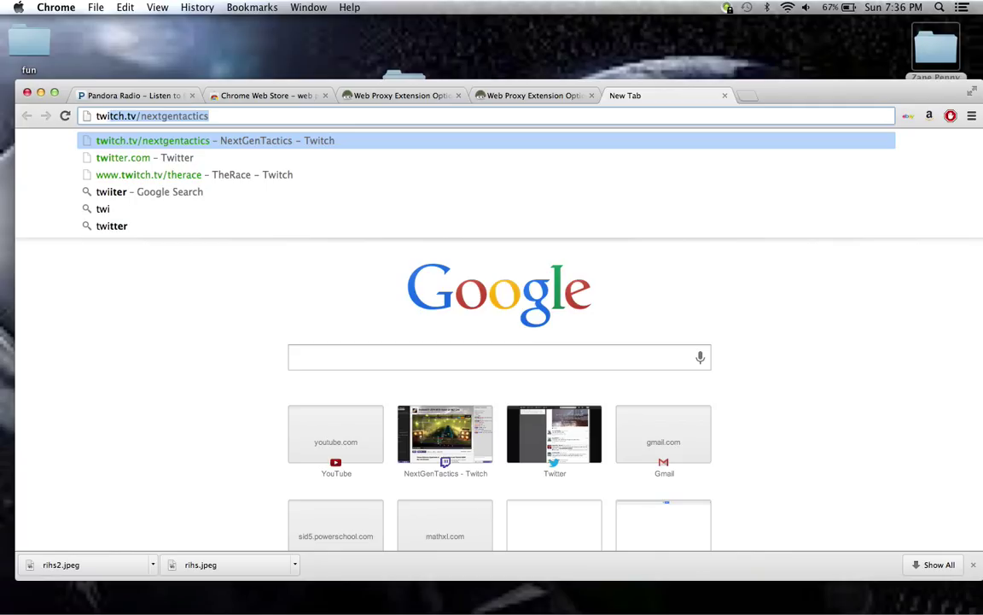
type("r")
key("BackSpace")
key("BackSpace")
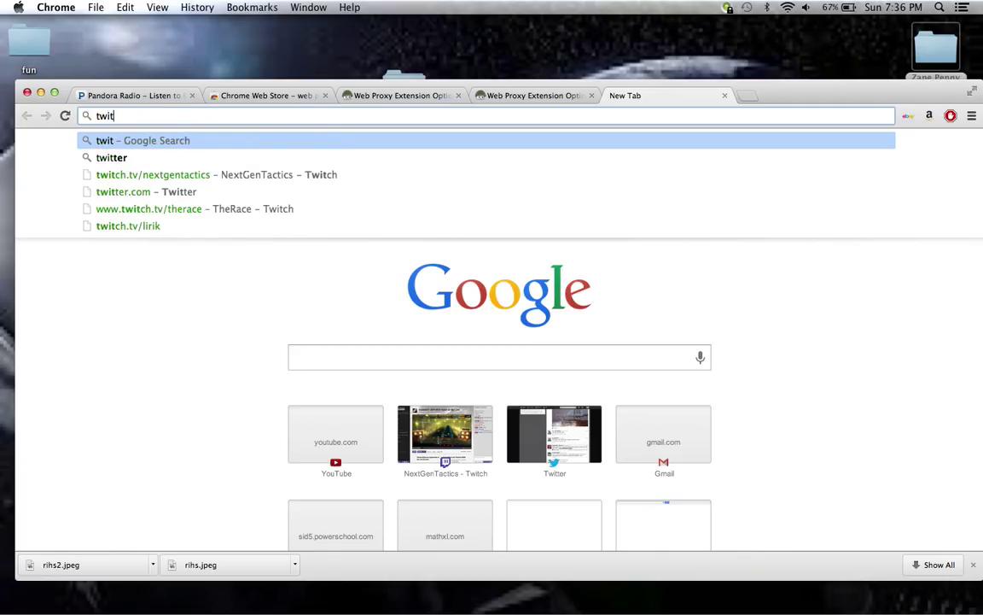
key("Down")
key("Down")
key("Down")
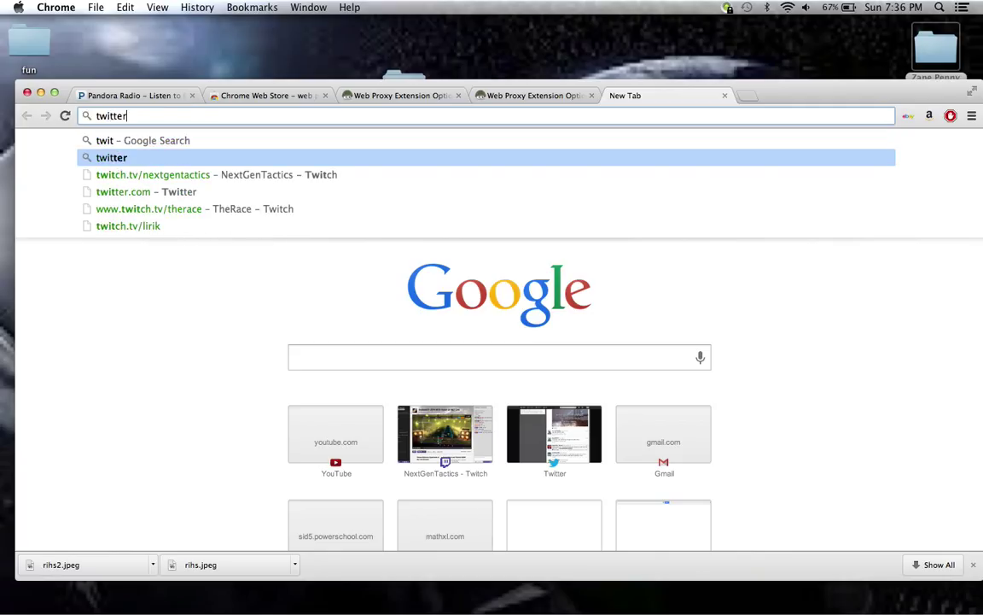
key("Return")
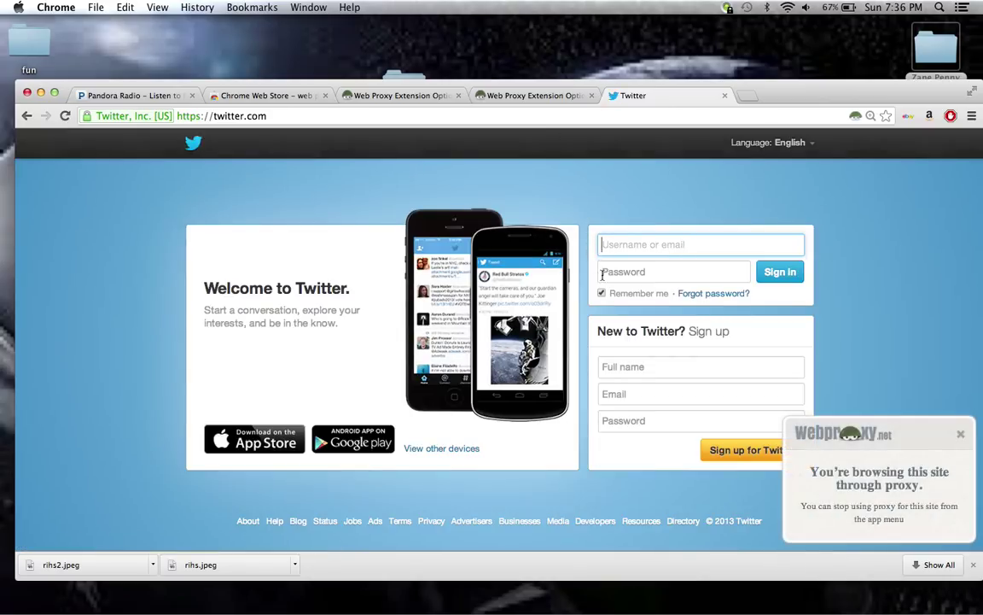
Dismiss the proxy notice and sign in to Twitter with the saved email and account password
left_click(960, 433)
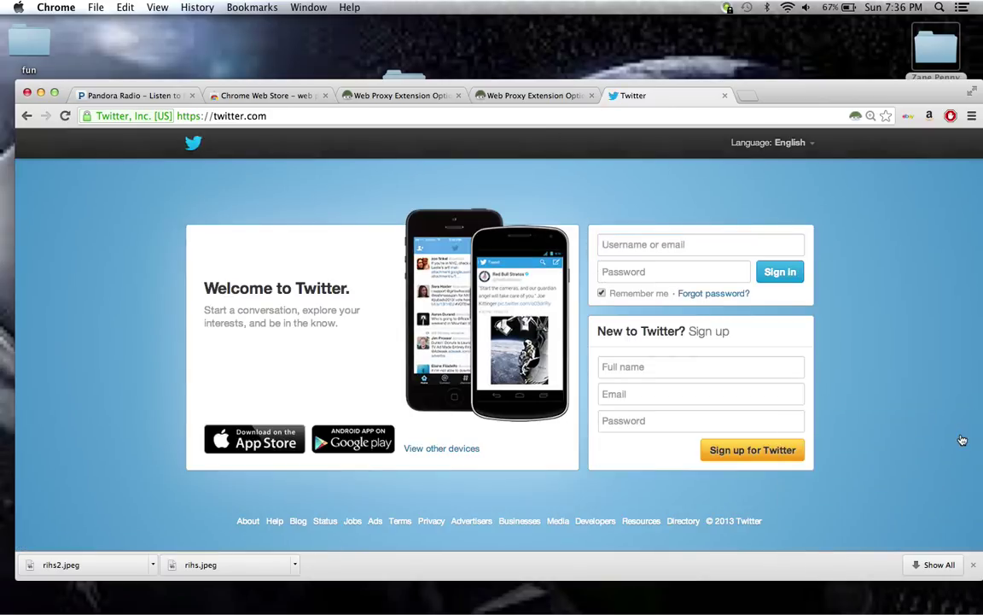
left_click(742, 242)
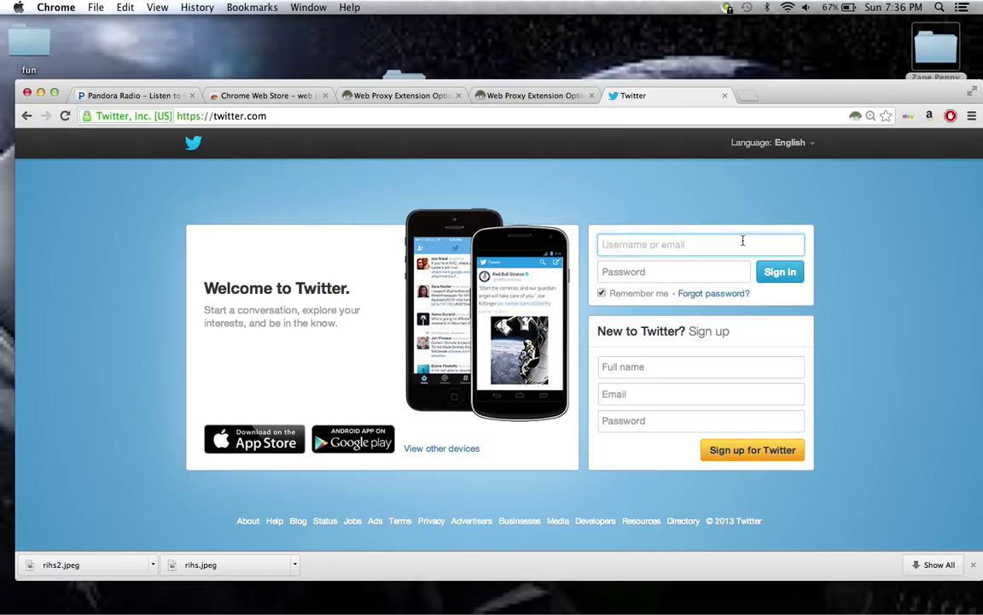
type("roc")
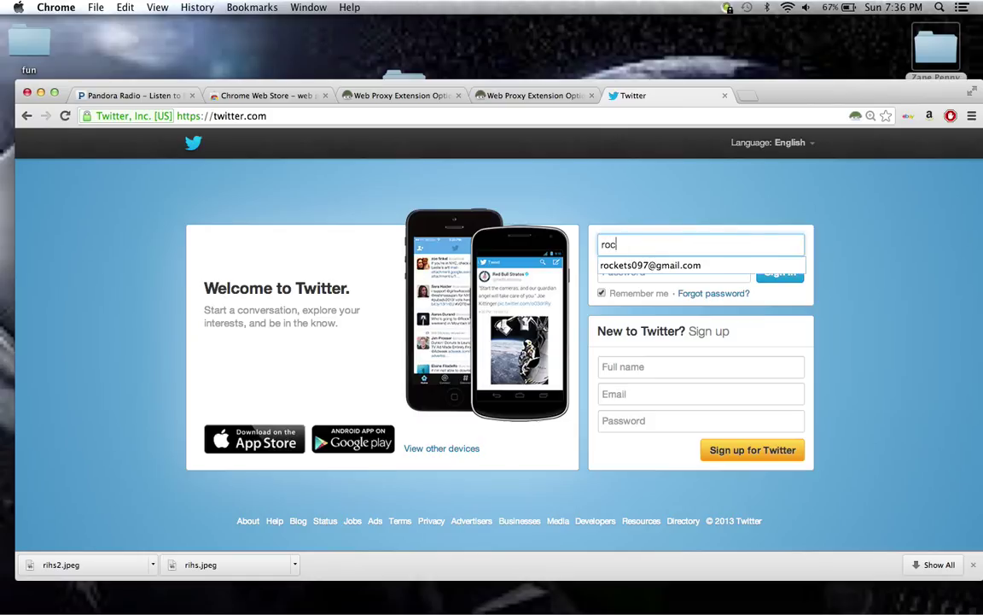
type("kets097@")
key("Down")
key("Return")
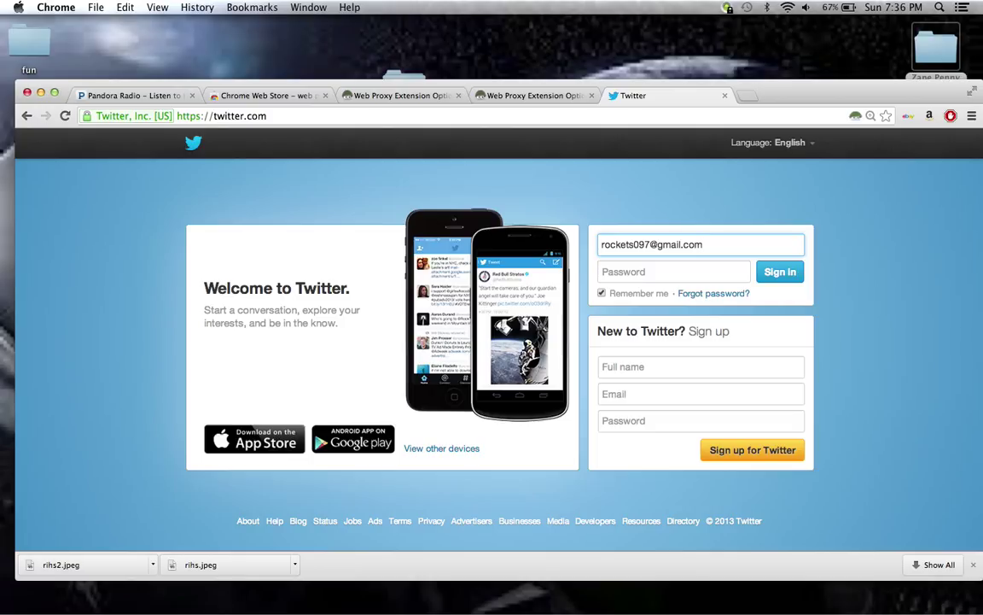
left_click(704, 274)
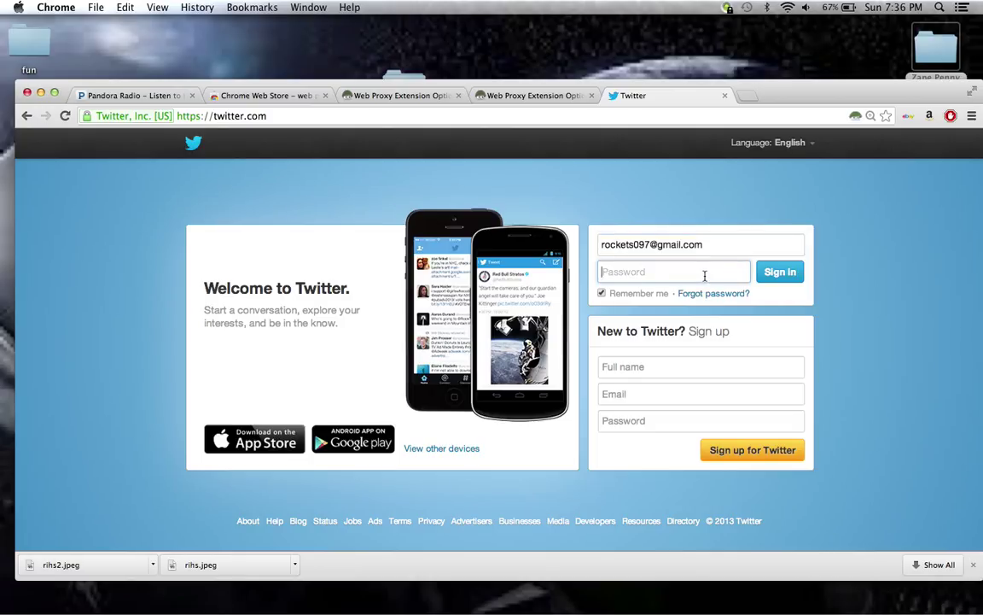
type("*******")
left_click(792, 272)
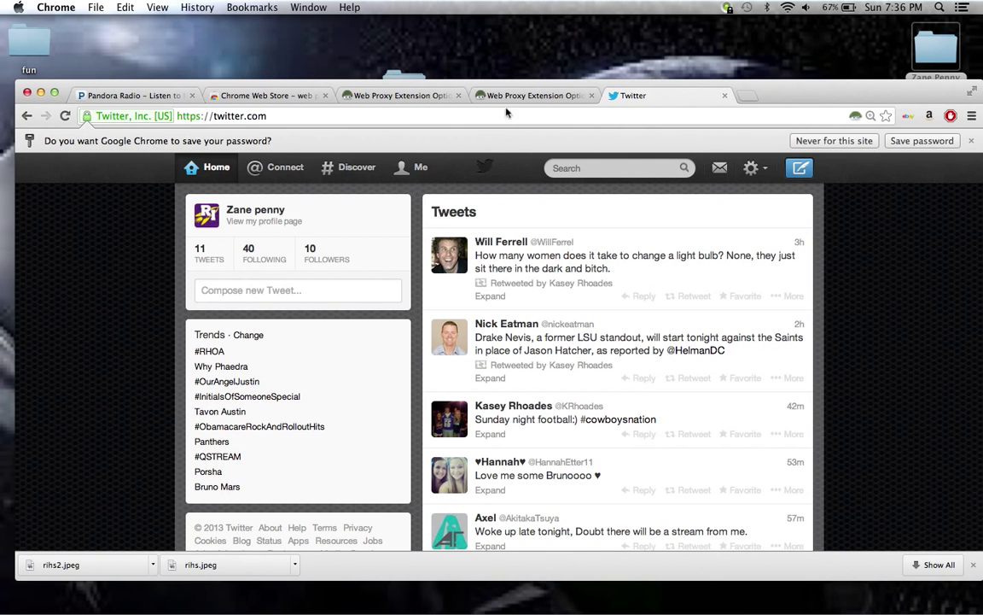
Cycle through the Webproxy options, Web Store and Twitter tabs, ending on the Webproxy site list
left_click(527, 94)
left_click(386, 101)
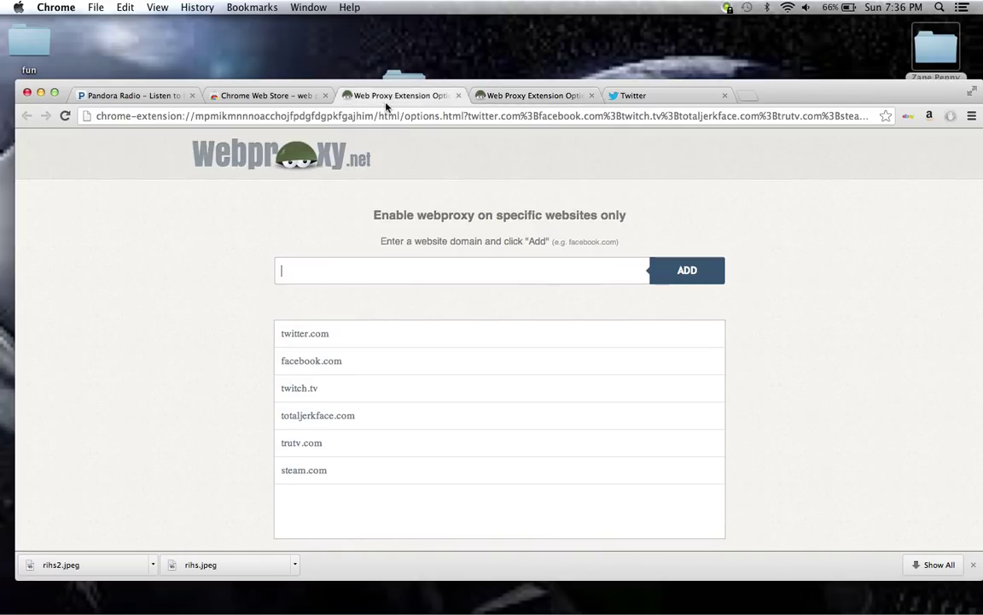
left_click(267, 94)
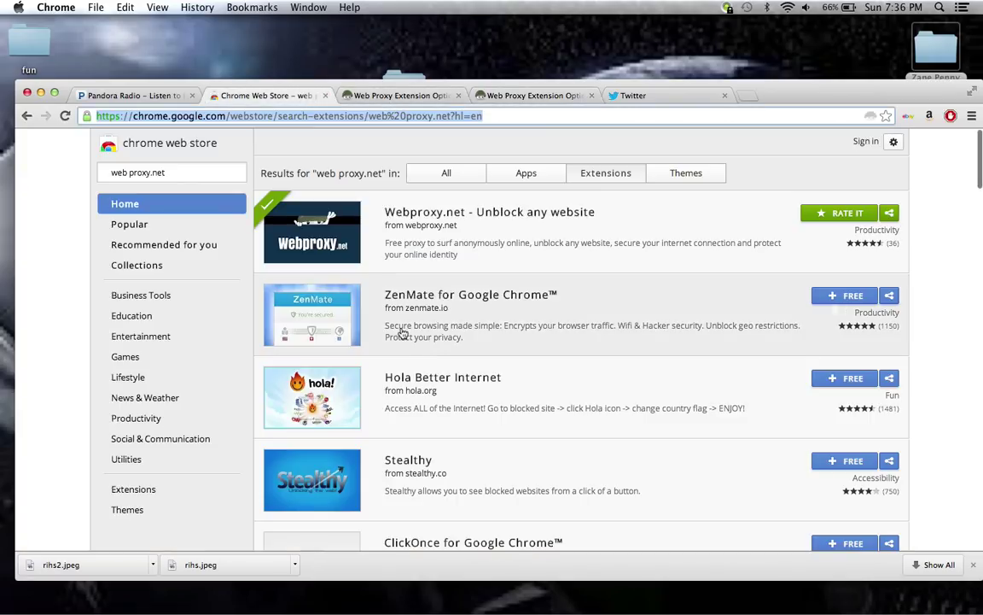
left_click(700, 156)
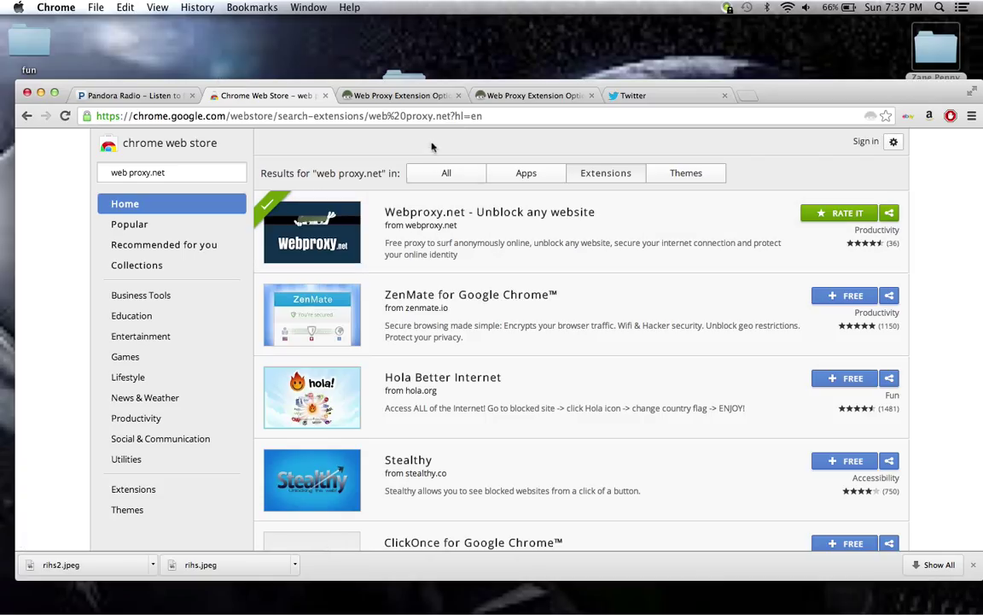
left_click(416, 99)
left_click(536, 96)
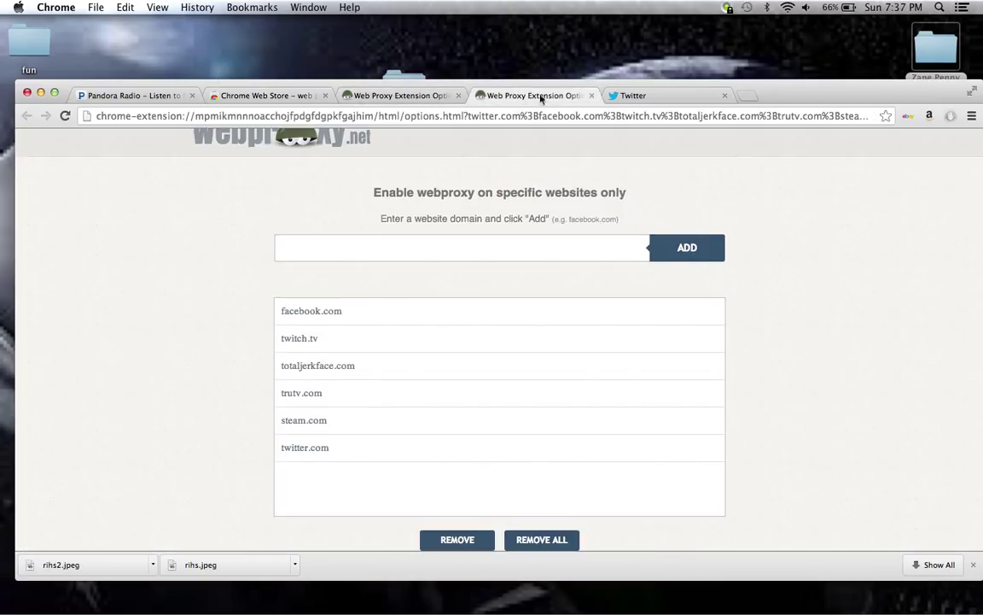
left_click(652, 101)
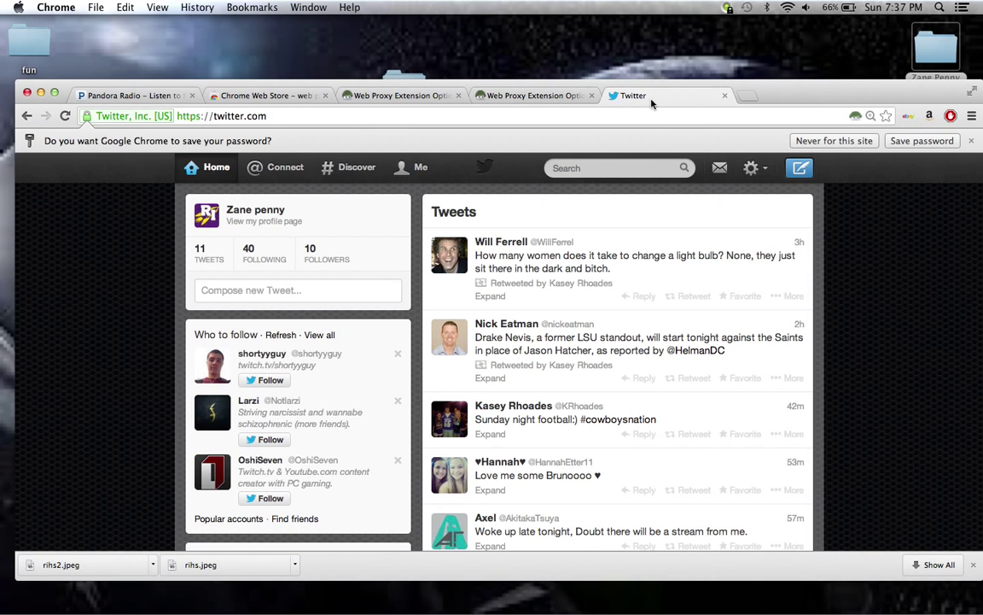
left_click(547, 96)
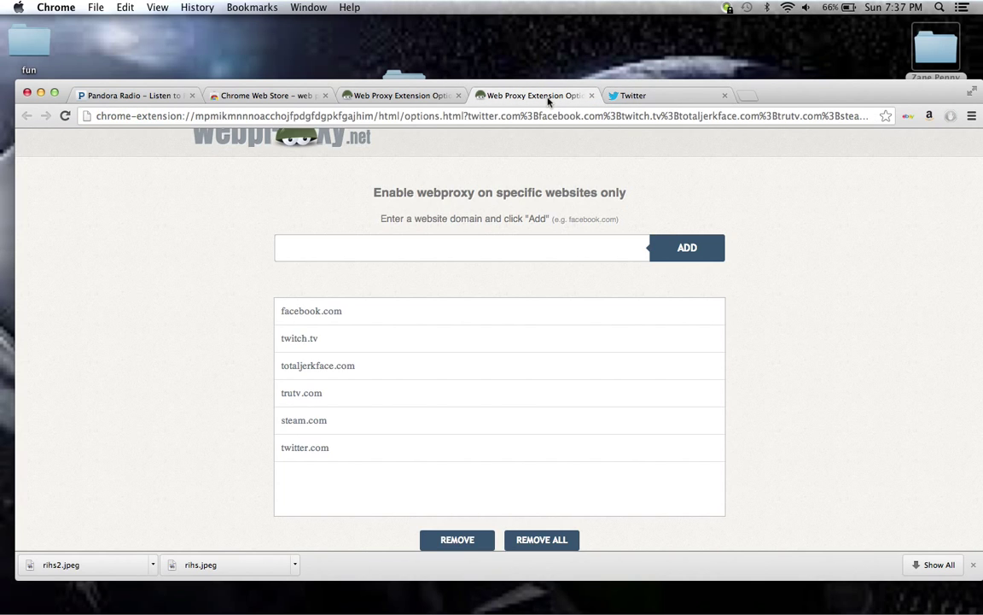